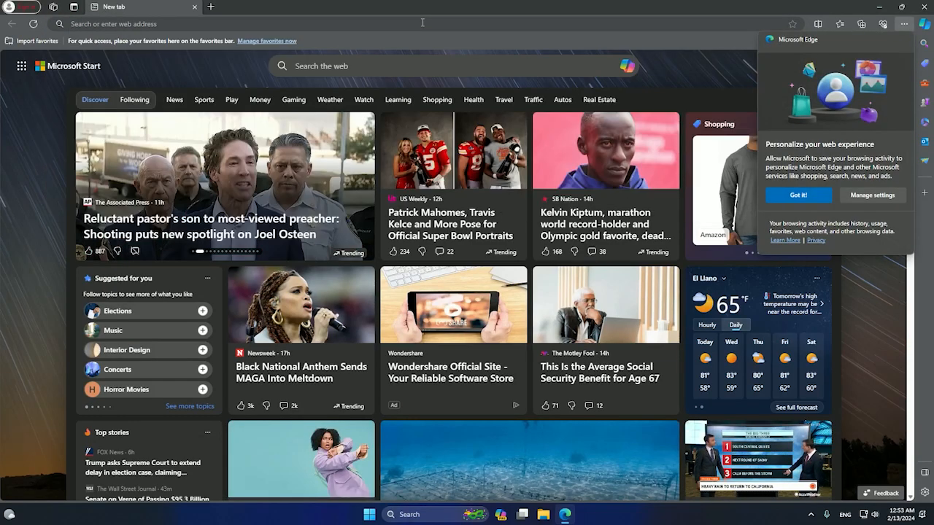
# - Load Google in Edge and search for 'localwp'
pyautogui.click(421, 21)
pyautogui.write('google')
pyautogui.press('Return')
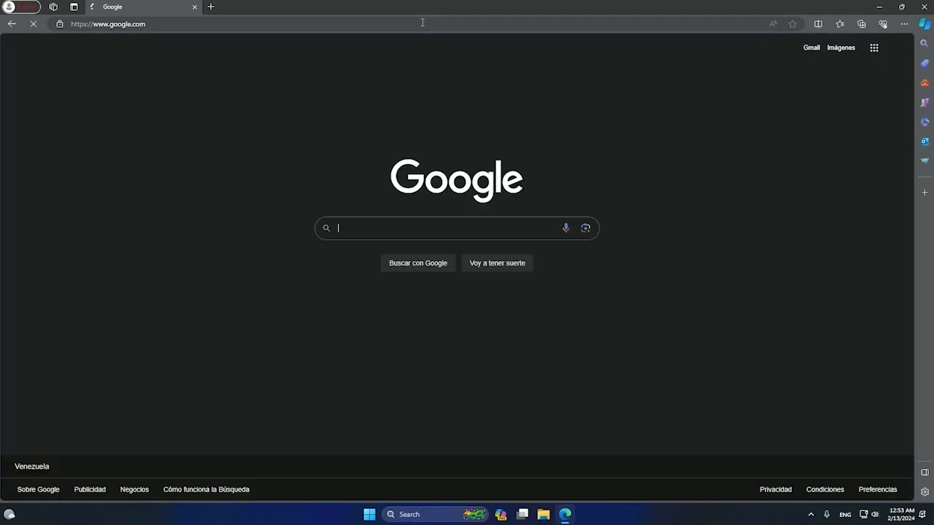
pyautogui.click(423, 229)
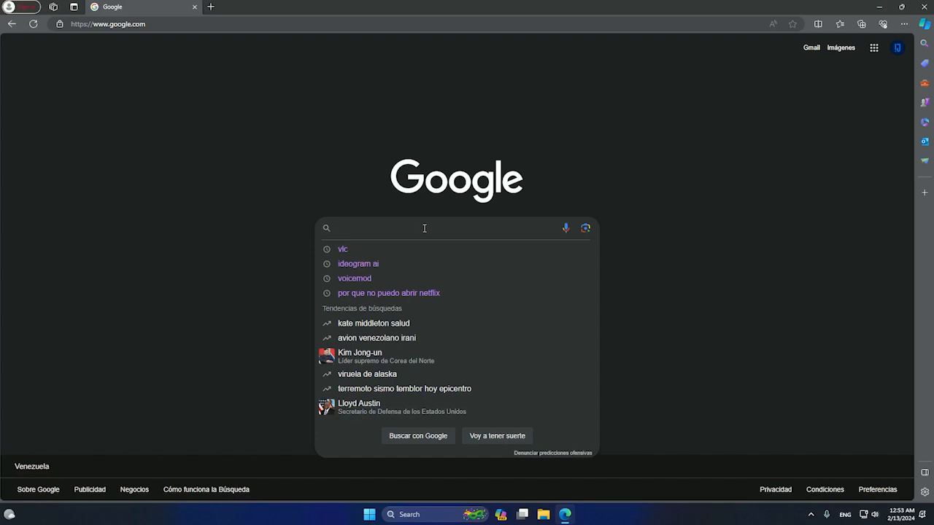
pyautogui.write('localwp')
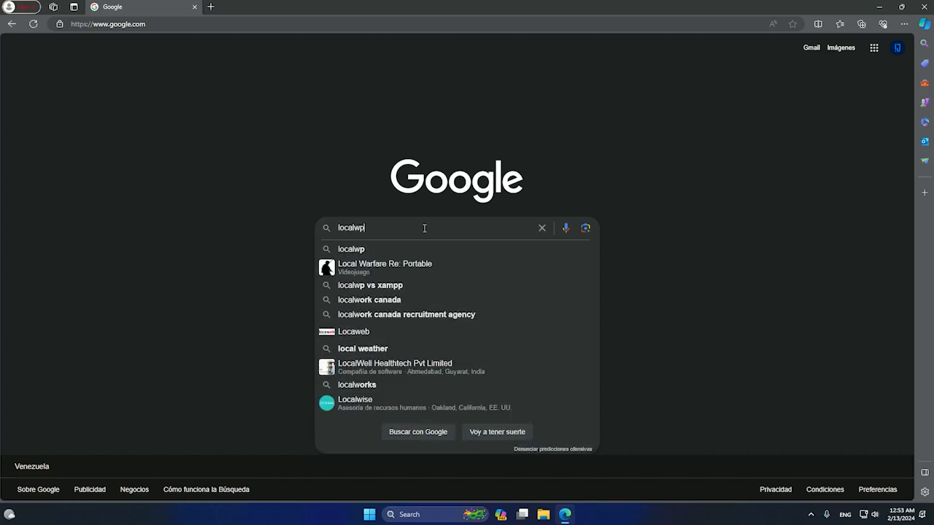
pyautogui.press('Return')
# - Open the Local WP site's download form and choose Windows as the platform
pyautogui.click(129, 153)
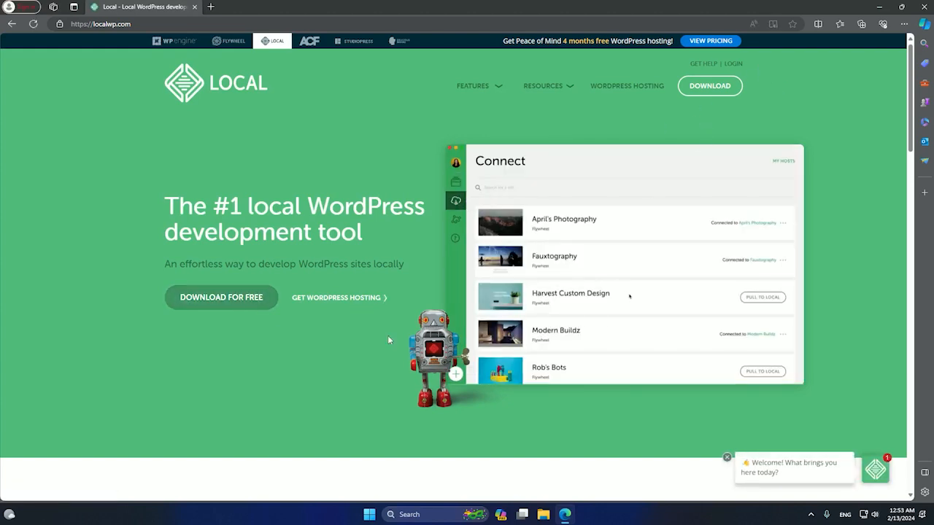
pyautogui.click(223, 299)
pyautogui.click(455, 207)
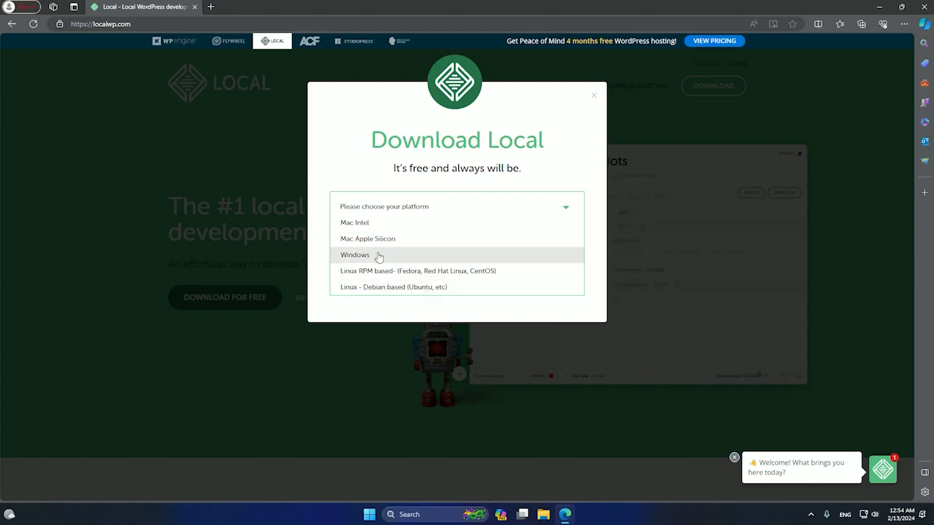
pyautogui.click(379, 257)
# - Complete the form as an Independent Freelancer/Consultant with the saved work email, then submit it
pyautogui.click(409, 256)
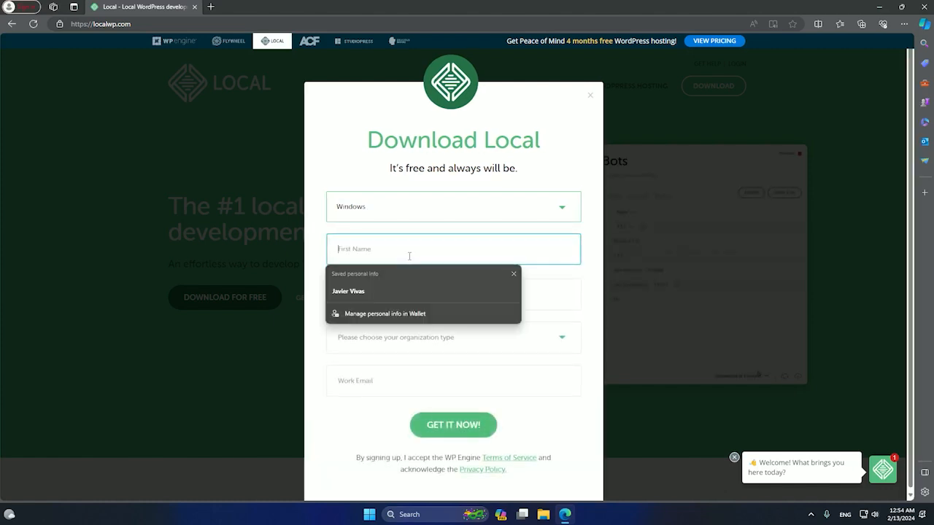
pyautogui.click(590, 334)
pyautogui.click(547, 341)
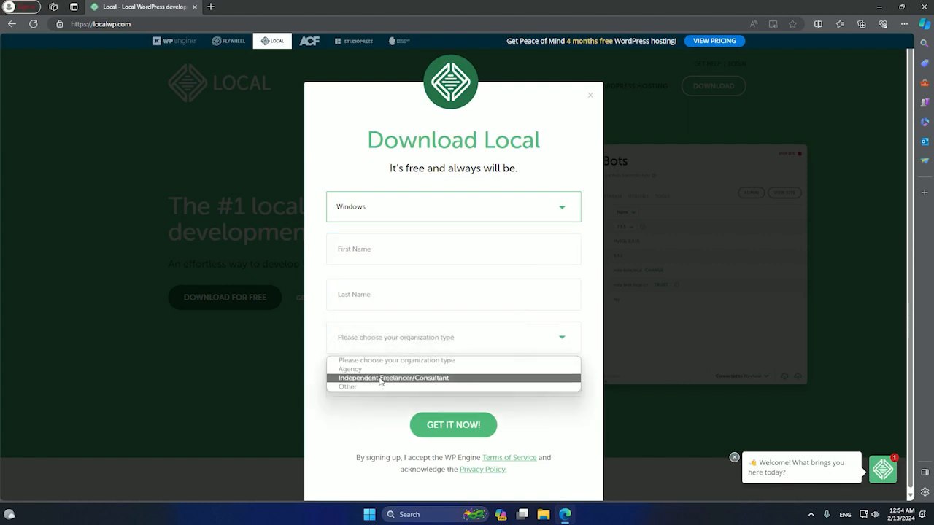
pyautogui.click(380, 378)
pyautogui.click(377, 382)
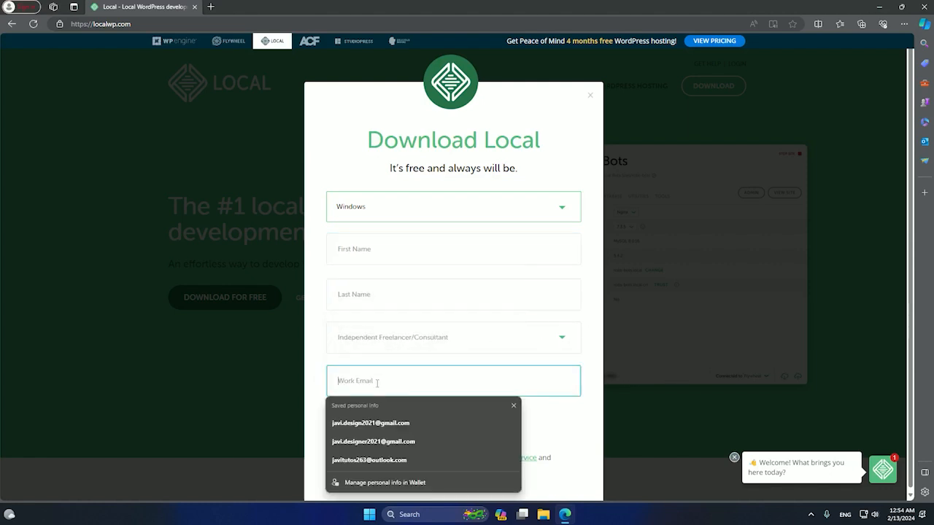
pyautogui.click(380, 423)
pyautogui.click(440, 381)
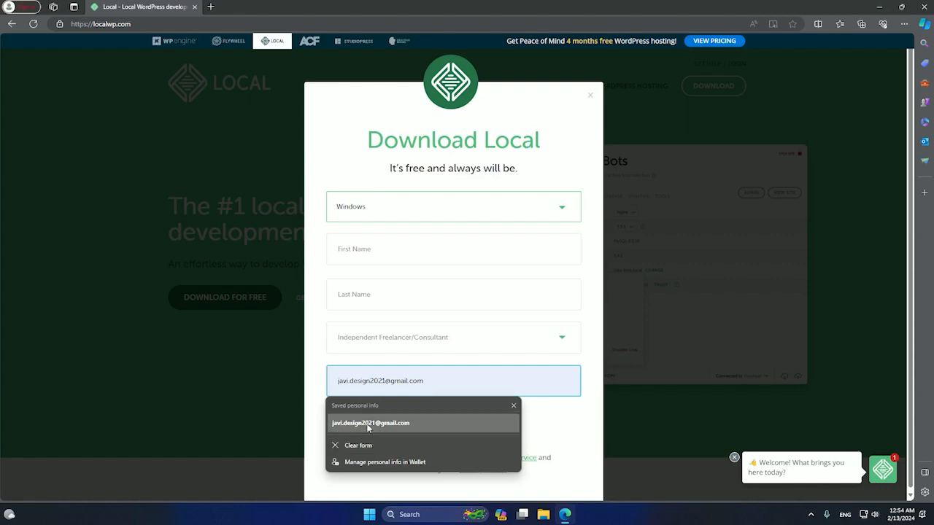
pyautogui.click(468, 359)
pyautogui.click(439, 350)
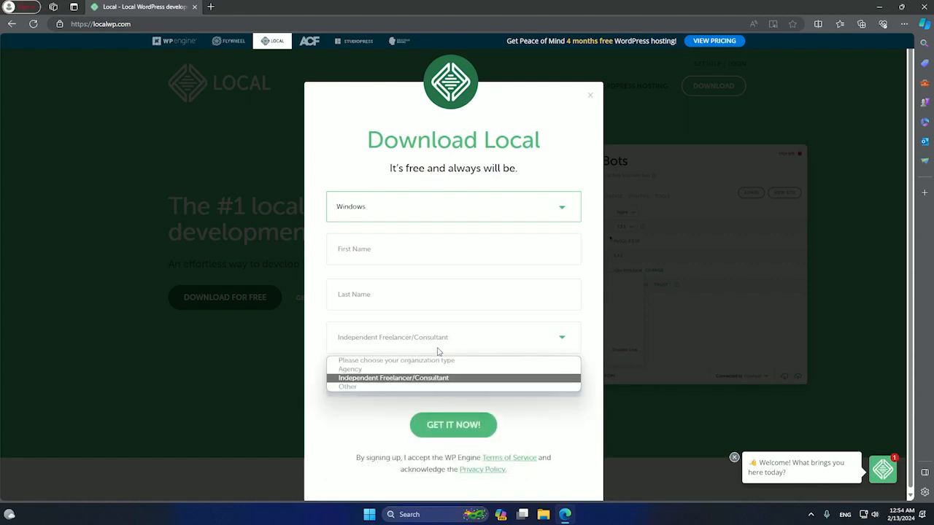
pyautogui.click(440, 348)
pyautogui.click(453, 436)
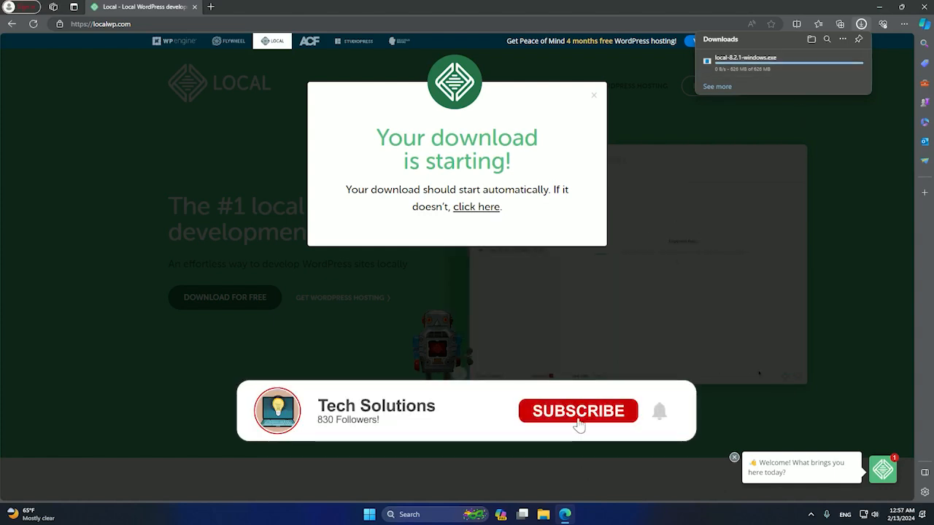
# - Launch local-8.2.1-windows from the Downloads folder, then minimize Edge and Explorer
pyautogui.click(543, 514)
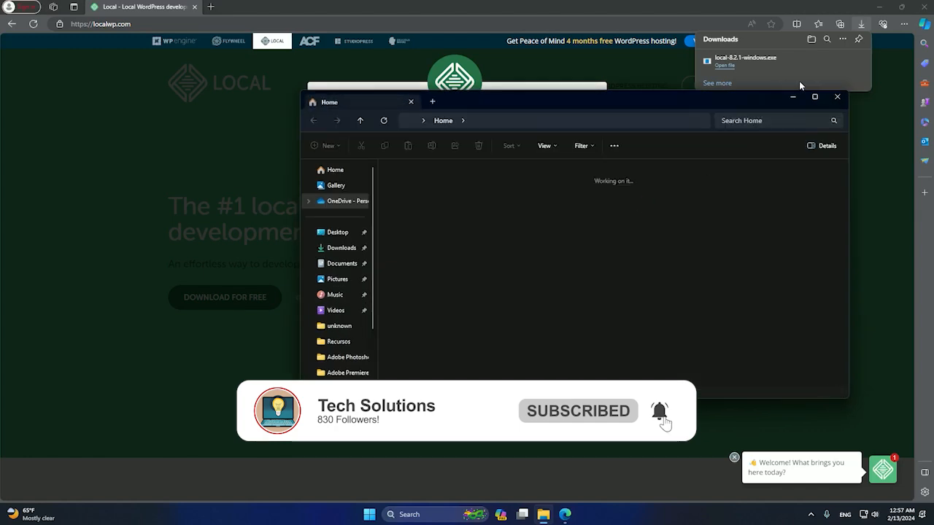
pyautogui.click(801, 82)
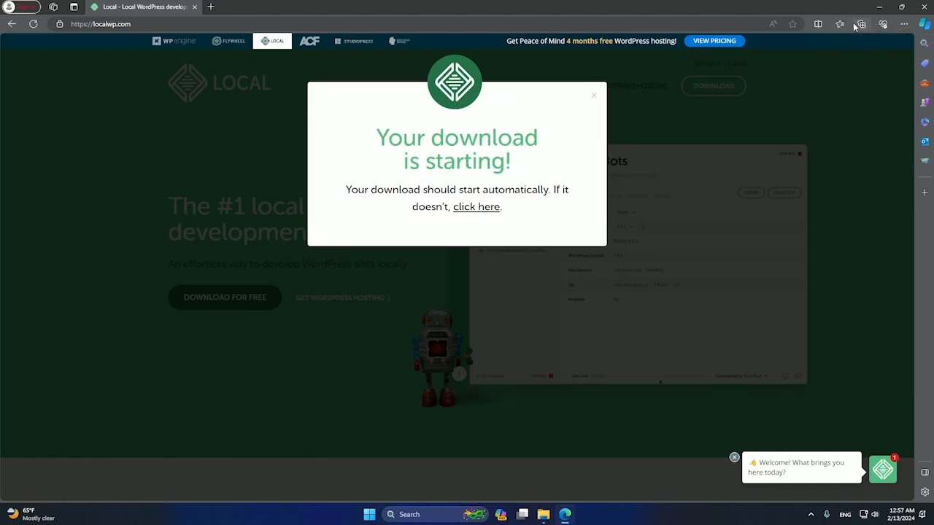
pyautogui.click(825, 64)
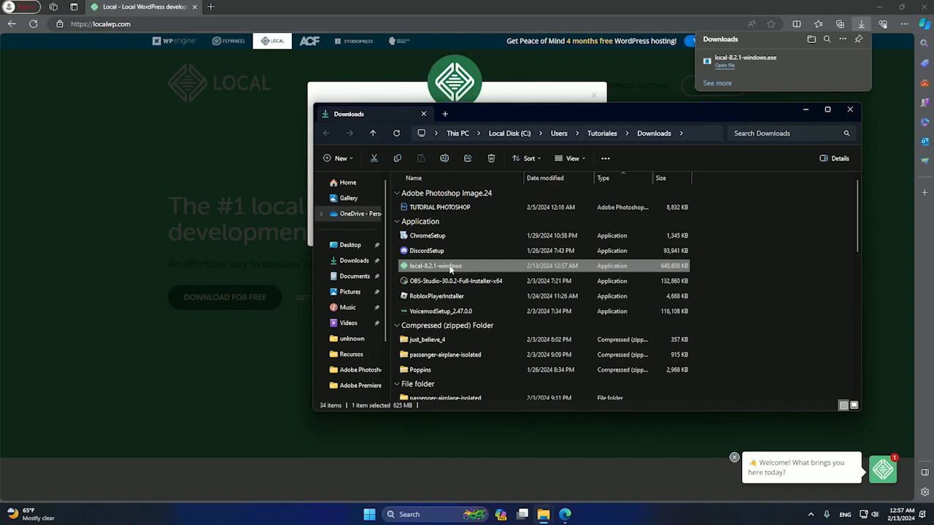
pyautogui.doubleClick(449, 269)
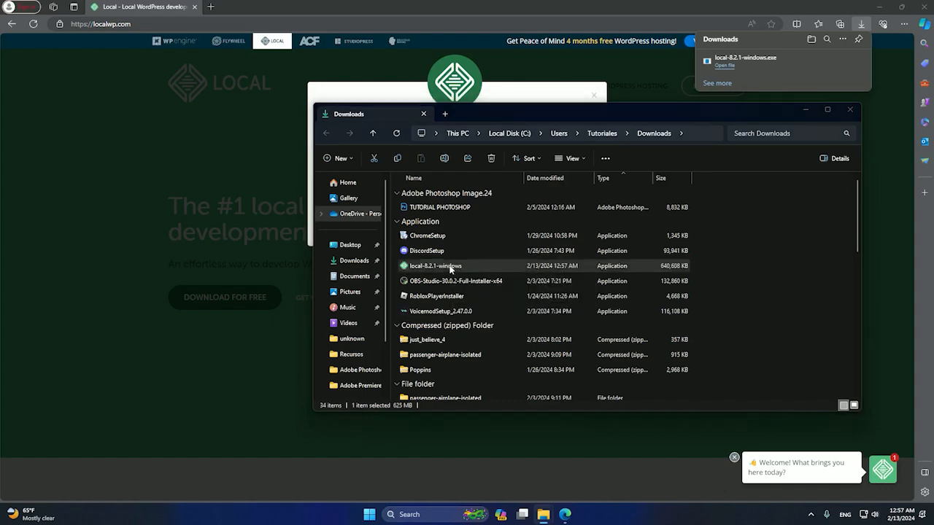
pyautogui.click(881, 7)
pyautogui.click(809, 109)
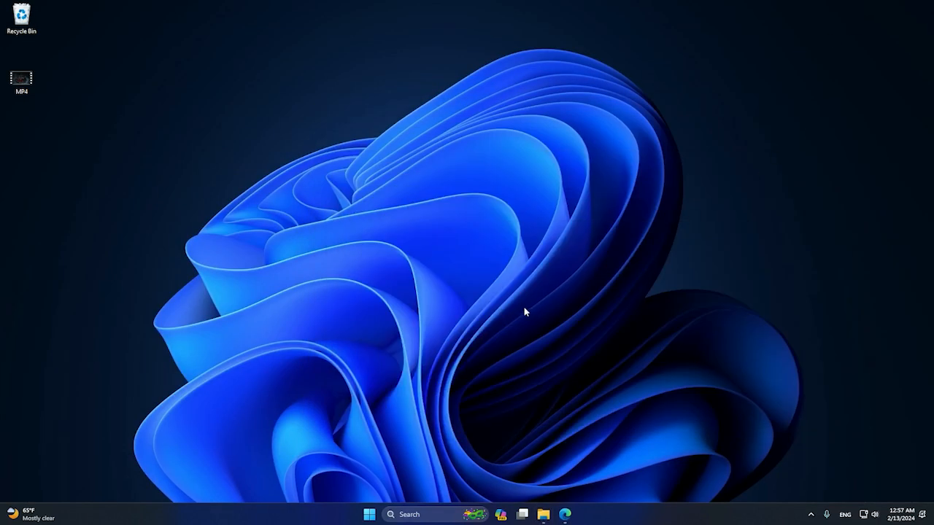
# - Clear away the Explorer windows and install Local for the current user in the default folder
pyautogui.moveTo(541, 519)
pyautogui.click(529, 429)
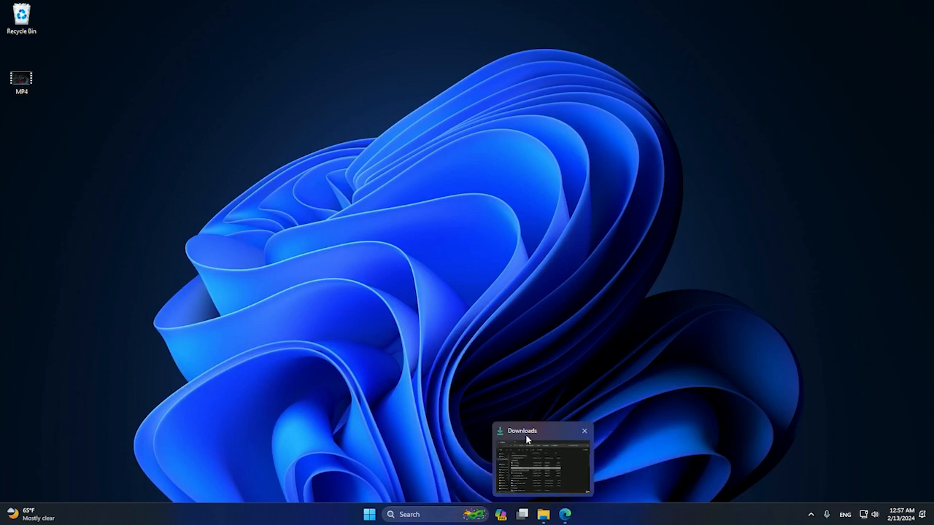
pyautogui.click(528, 441)
pyautogui.click(805, 110)
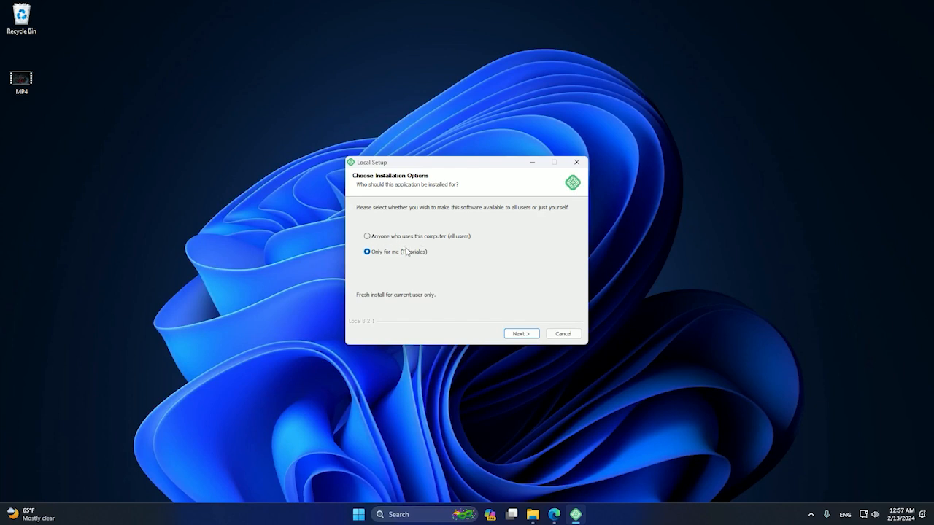
pyautogui.click(519, 334)
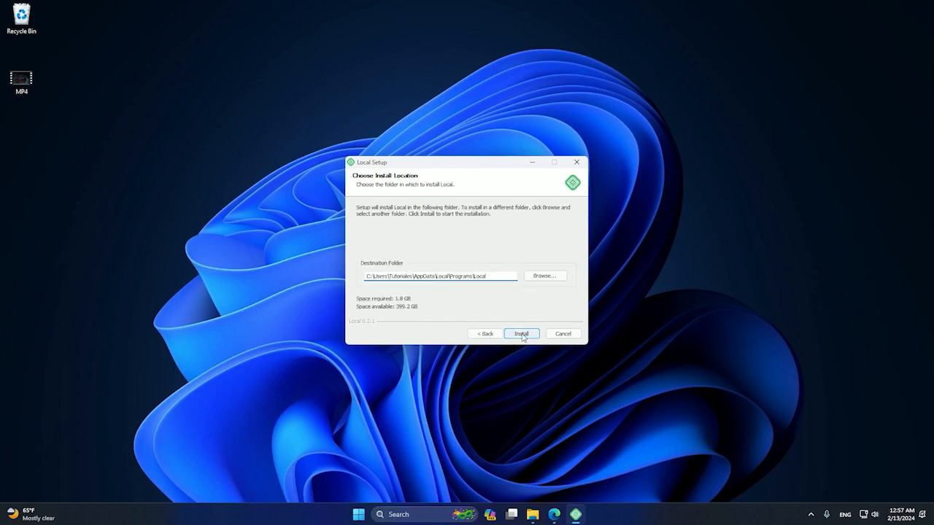
pyautogui.click(521, 334)
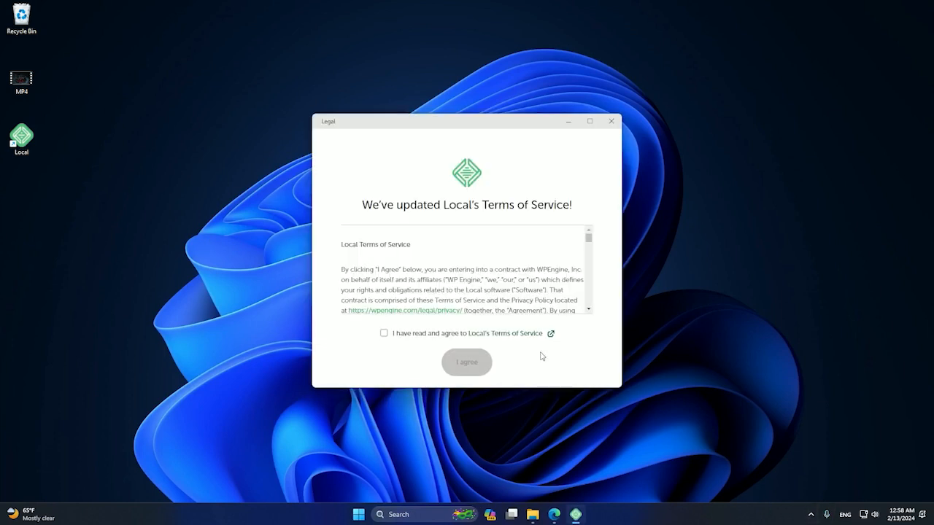
# - Accept Local's Terms of Service, then open the free account sign-up page from the welcome slides
pyautogui.scroll(-1, 584, 270)
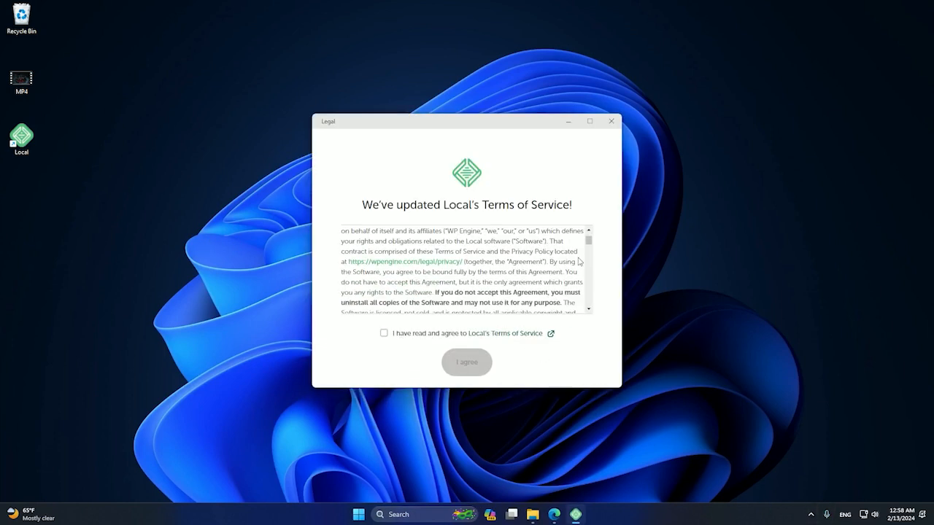
pyautogui.click(384, 334)
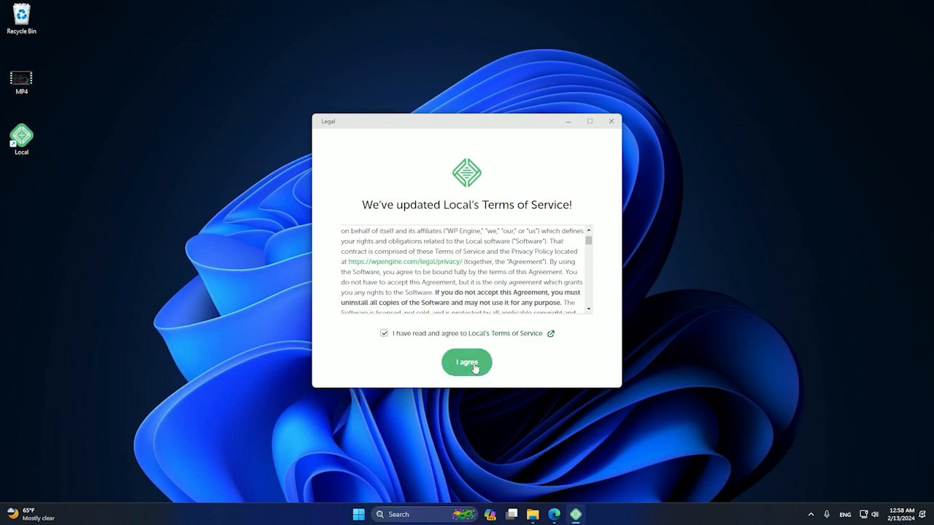
pyautogui.click(474, 368)
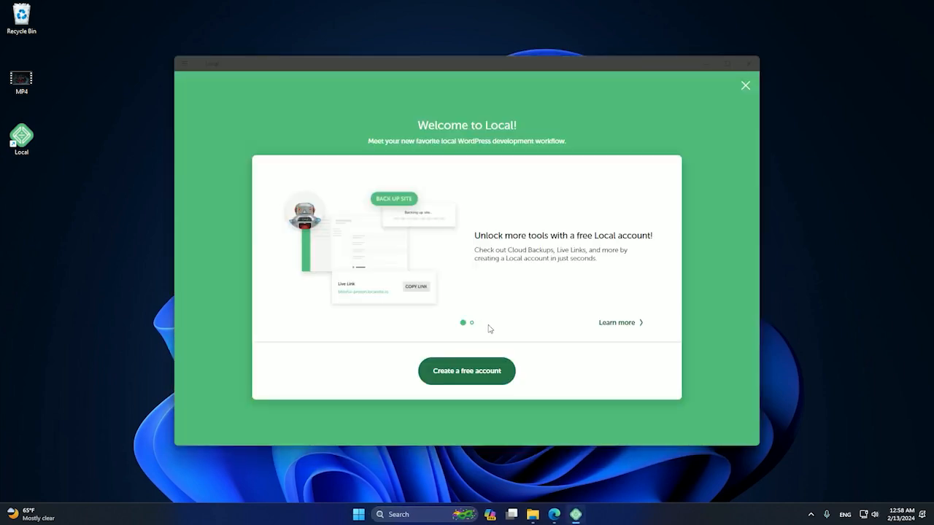
pyautogui.click(604, 323)
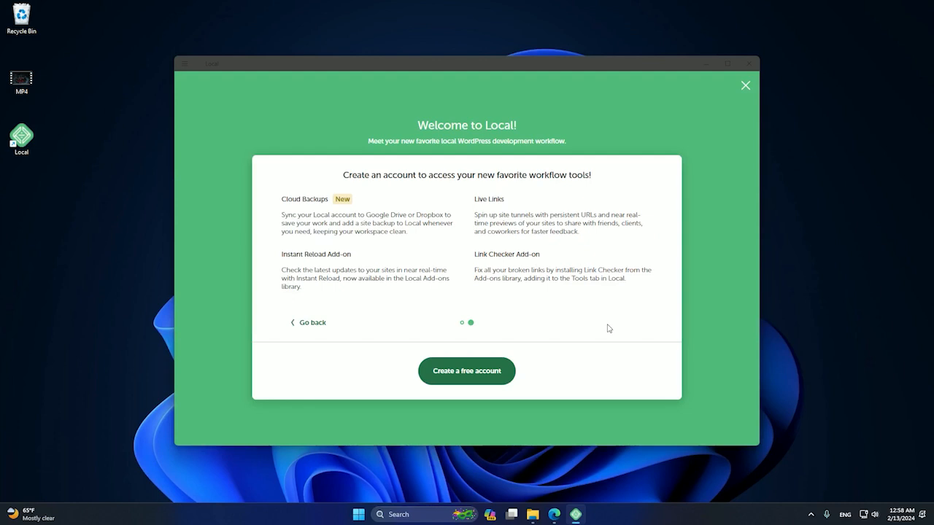
pyautogui.click(455, 377)
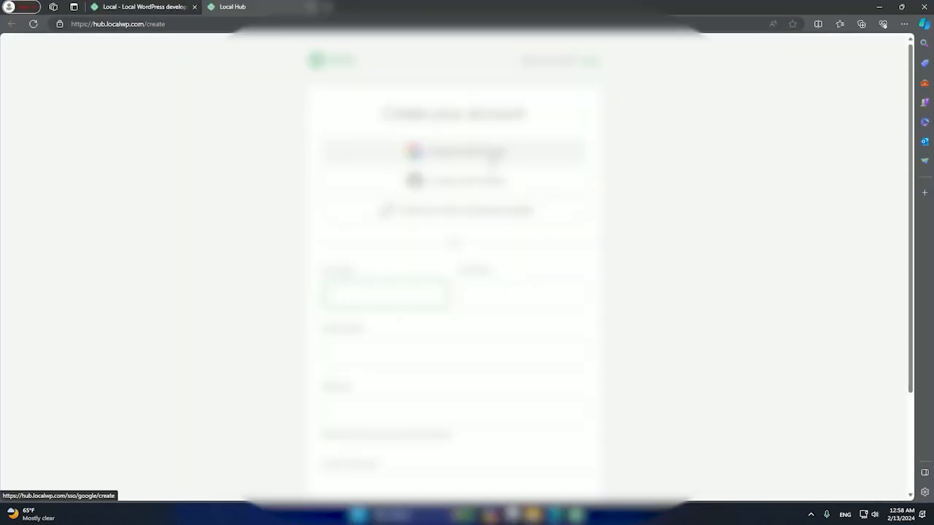
# - Autofill the name and e-mail, enter and confirm a password, submit, and decline saving the password
pyautogui.click(375, 294)
pyautogui.click(373, 335)
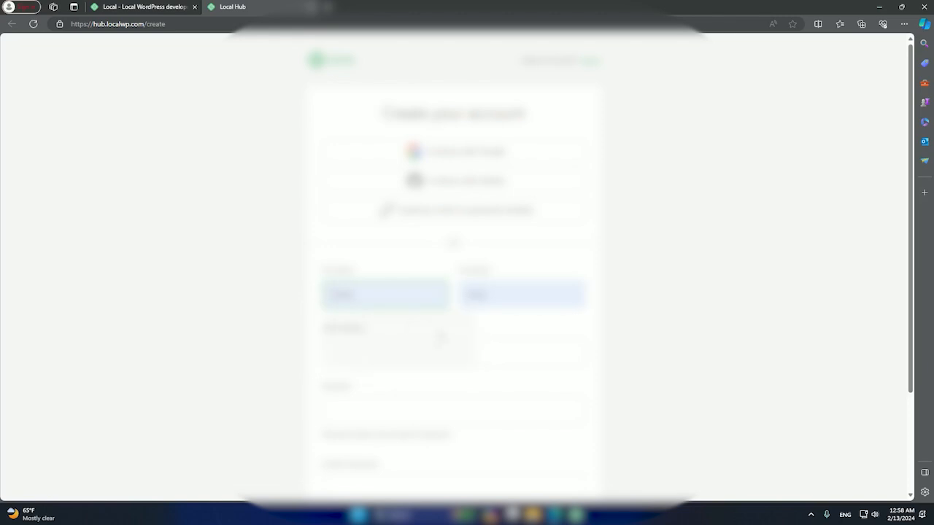
pyautogui.click(440, 339)
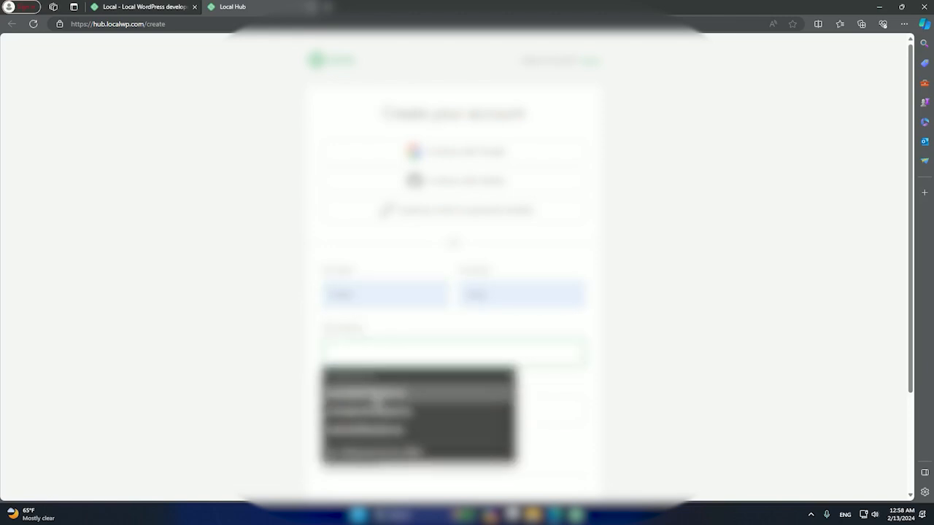
pyautogui.click(376, 404)
pyautogui.scroll(-1, 401, 394)
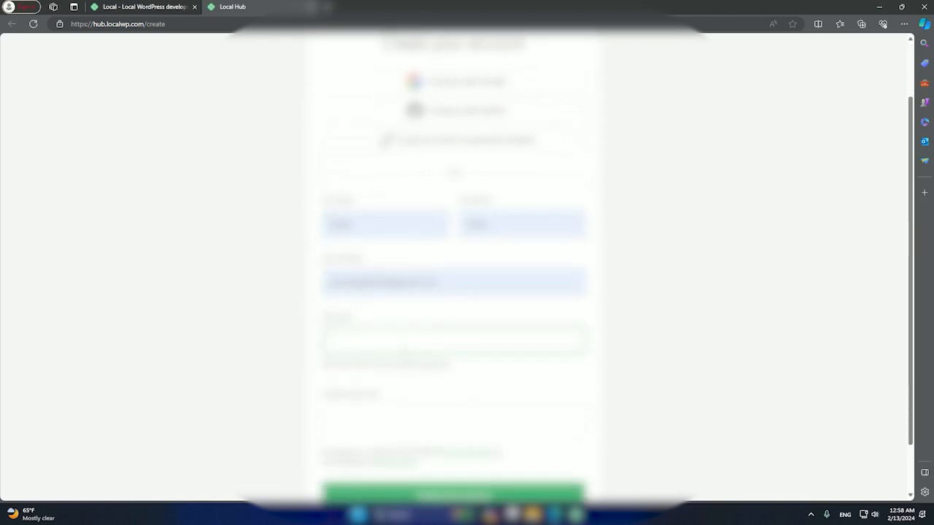
pyautogui.write('********')
pyautogui.press('Tab')
pyautogui.write('********')
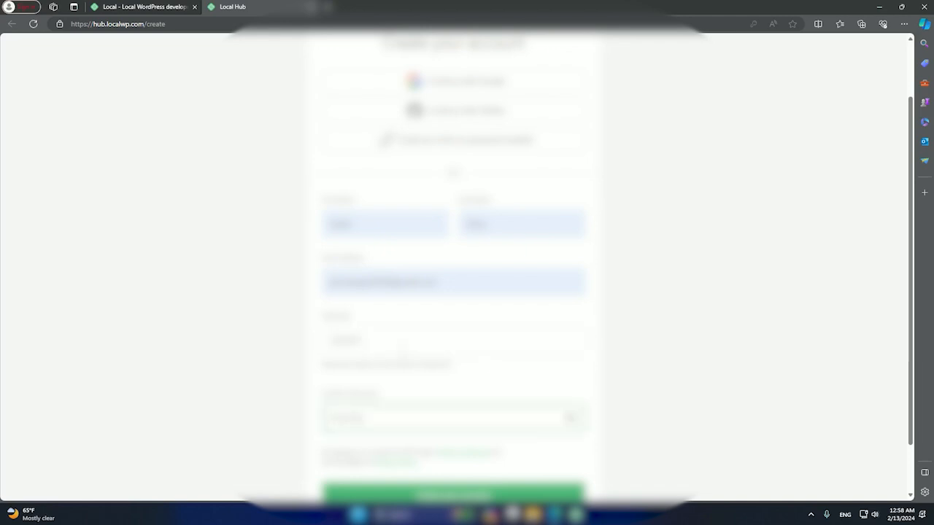
pyautogui.scroll(-1, 402, 348)
pyautogui.click(422, 433)
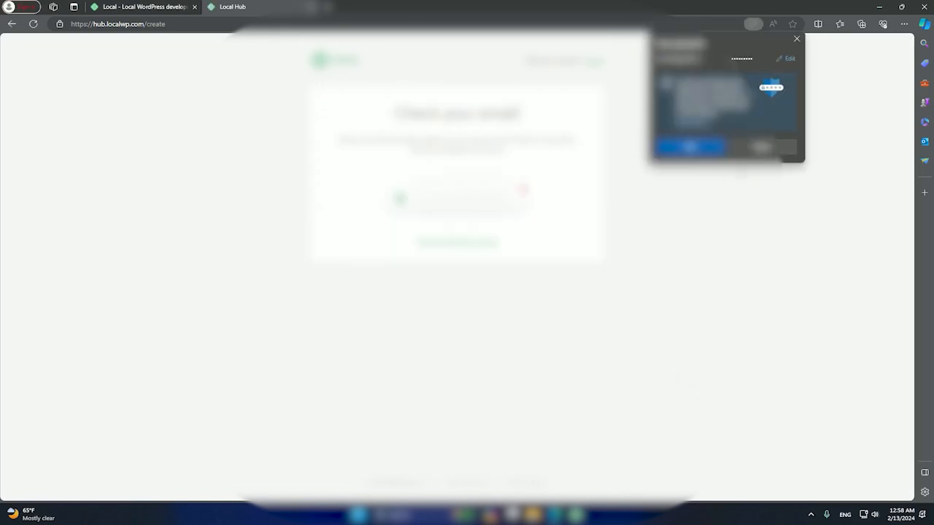
pyautogui.click(762, 148)
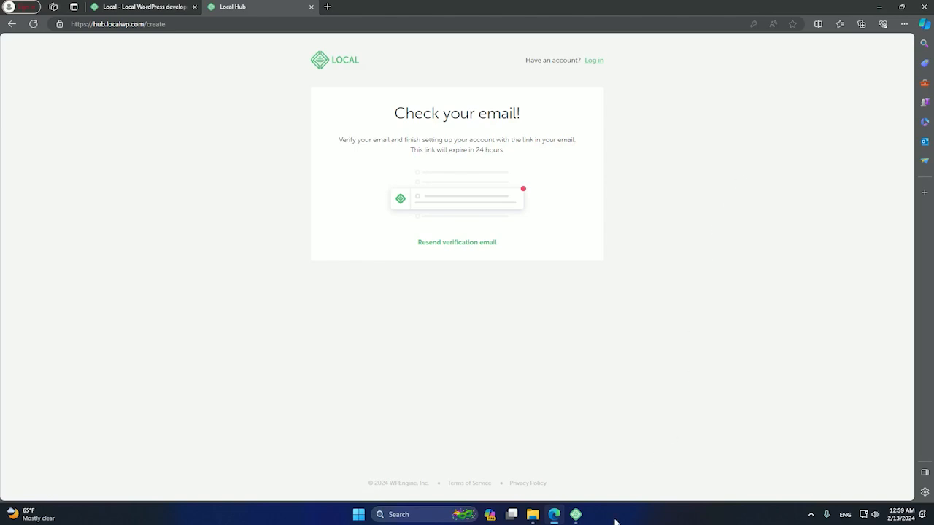
# - Decline both error reporting and usage reporting in Local
pyautogui.click(576, 514)
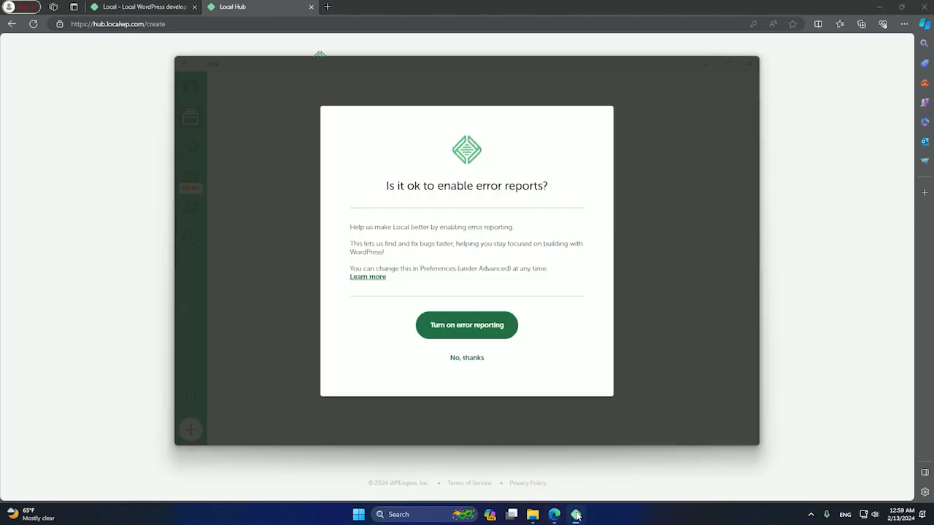
pyautogui.click(476, 358)
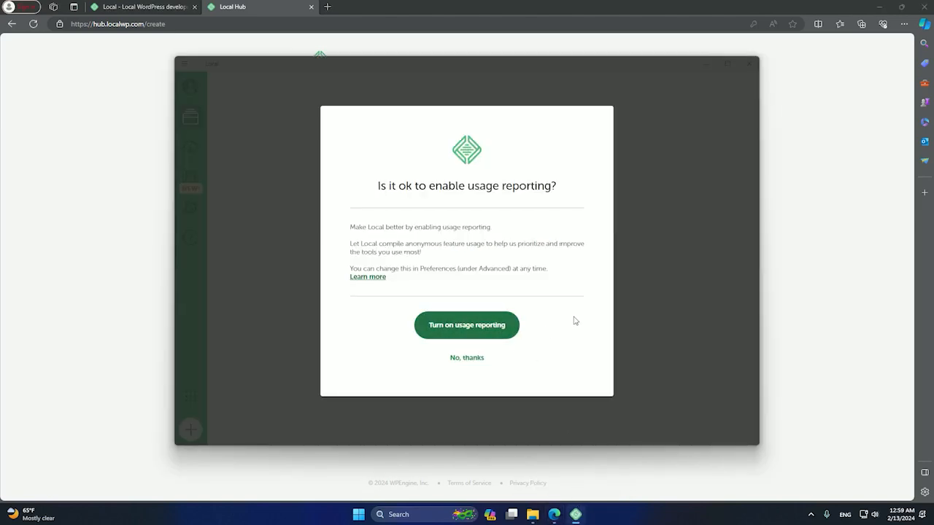
pyautogui.click(462, 358)
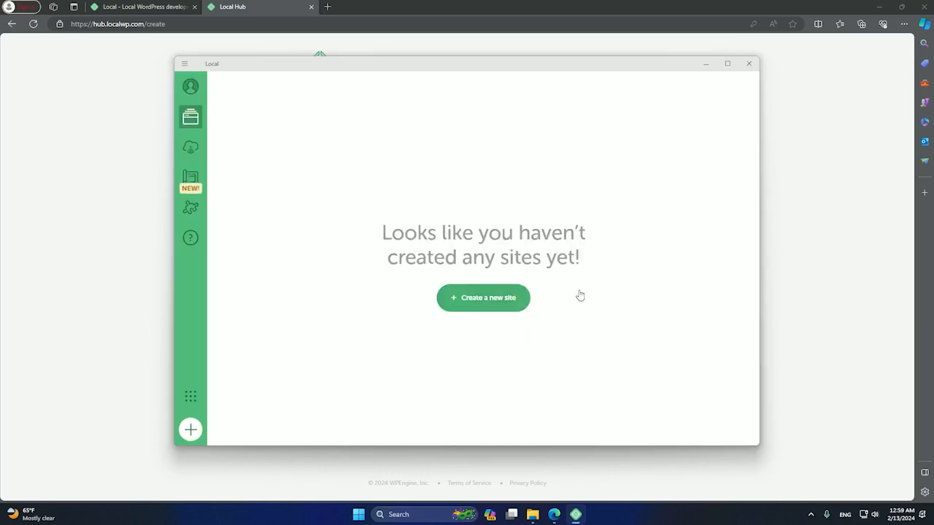
# - Minimize Edge, then open and close Local's main menu
pyautogui.click(876, 7)
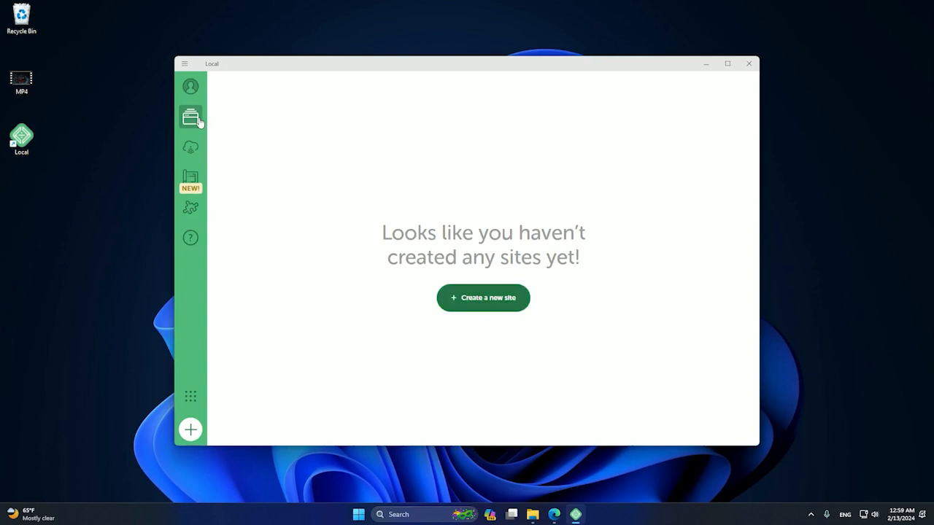
pyautogui.moveTo(191, 89)
pyautogui.click(187, 64)
pyautogui.click(337, 126)
# - Choose 'Create a new site' and continue to the site-name step
pyautogui.click(483, 297)
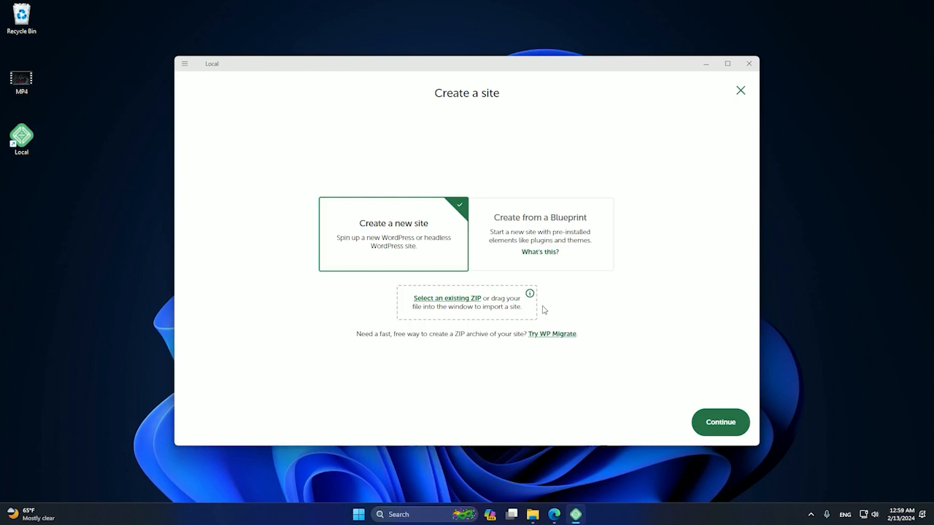
pyautogui.click(719, 429)
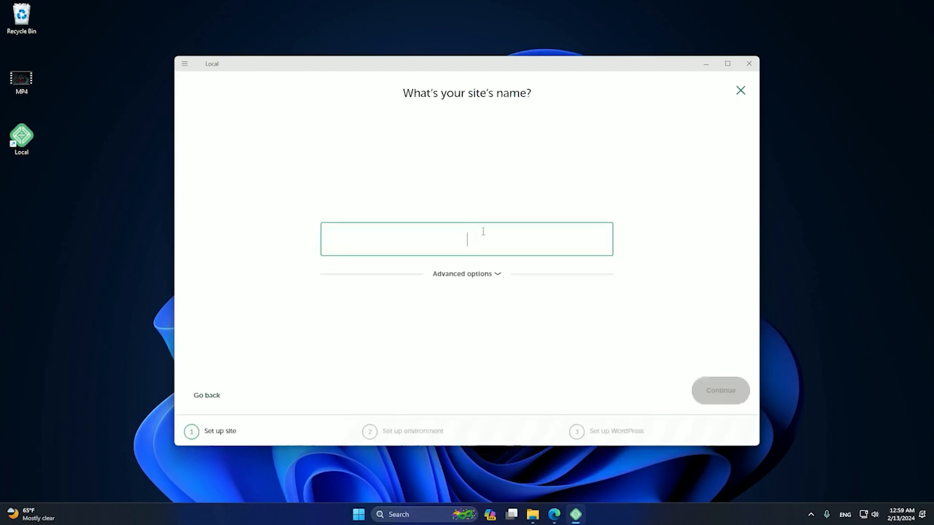
# - Name the site 'First Website' and keep the Preferred environment (PHP 8.1.23, nginx, MySQL 8.0.16)
pyautogui.write('Firs')
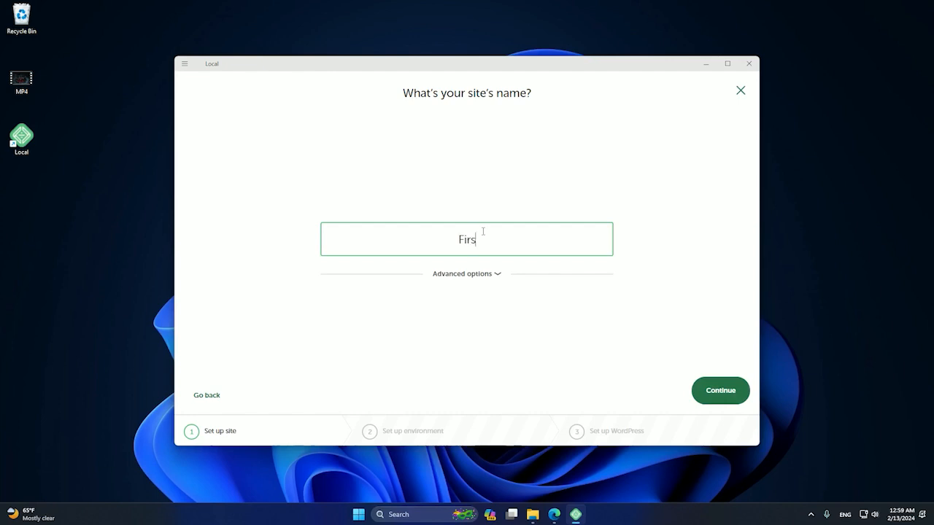
pyautogui.write('t Website')
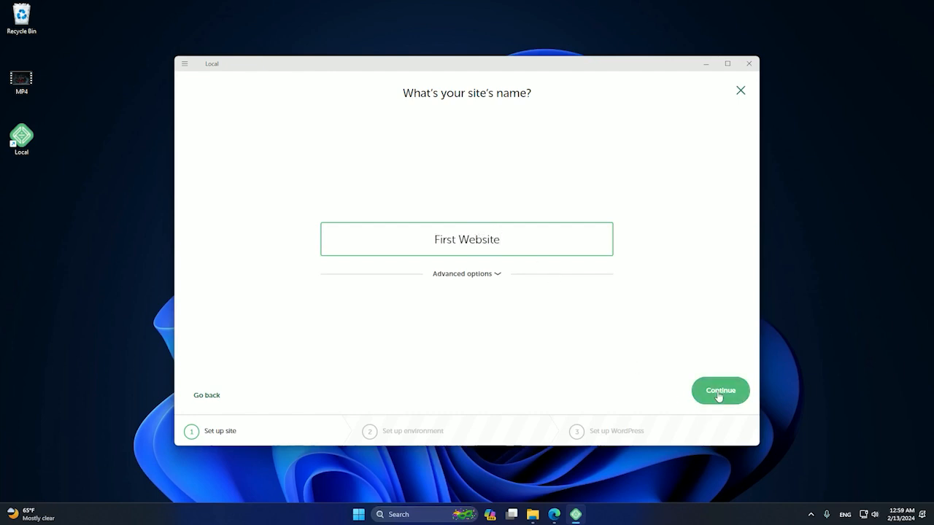
pyautogui.click(718, 395)
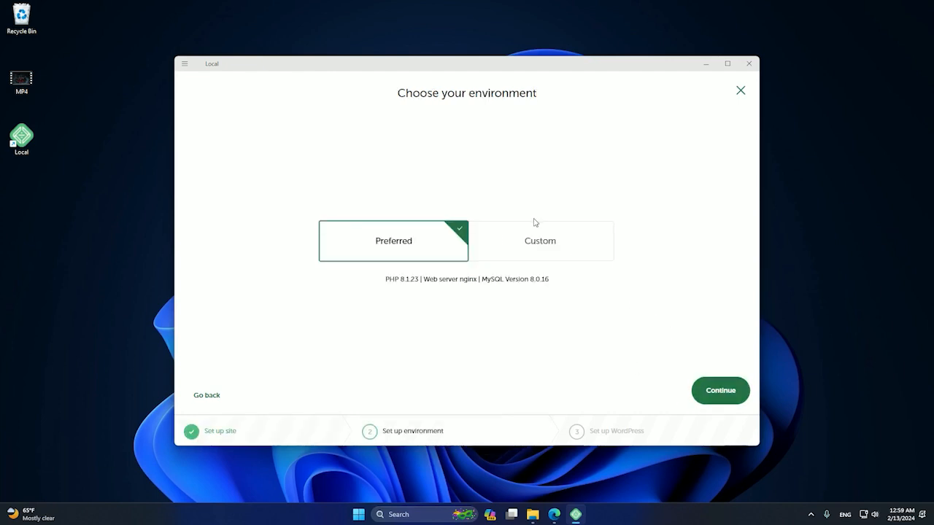
pyautogui.click(533, 221)
pyautogui.click(370, 232)
# - Continue to WordPress setup and enter username 'admin' with a password
pyautogui.click(718, 391)
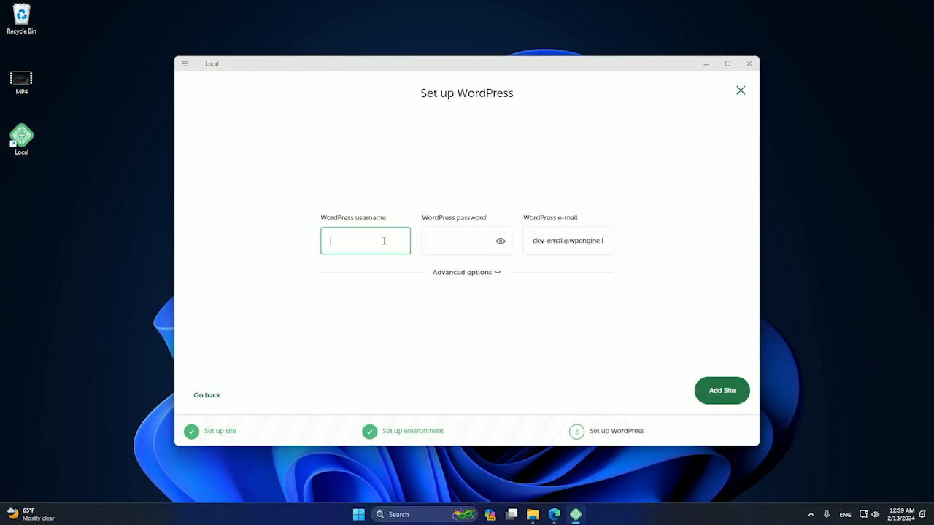
pyautogui.write('admin')
pyautogui.press('Tab')
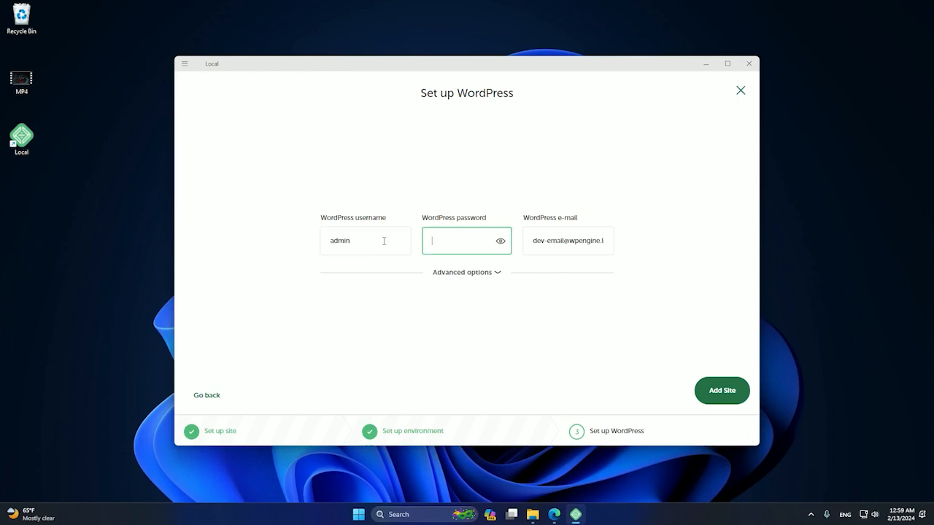
pyautogui.write('admin')
# - Select the whole WordPress e-mail address, then search Windows for 'note'
pyautogui.click(574, 249)
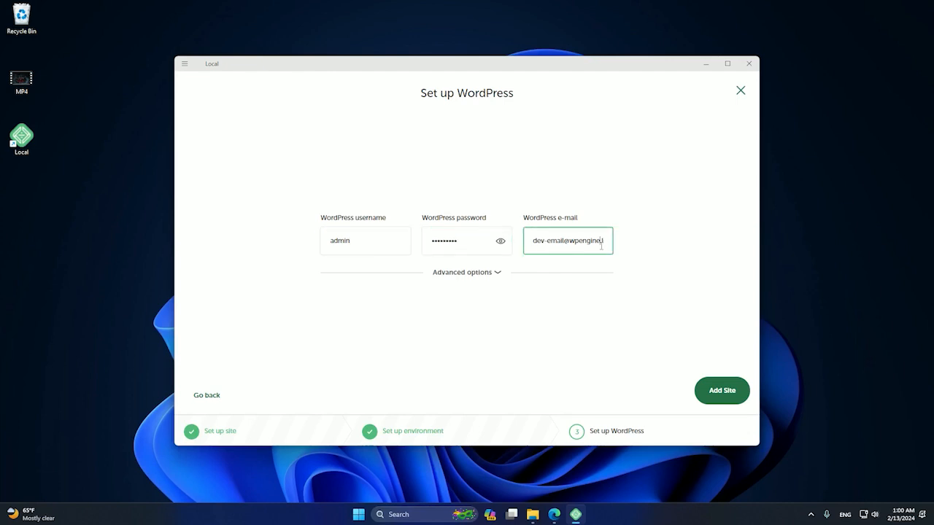
pyautogui.moveTo(602, 246); pyautogui.dragTo(627, 249)
pyautogui.click(595, 244)
pyautogui.hotkey('ctrl', 'a')
pyautogui.hotkey('ctrl', 'c')
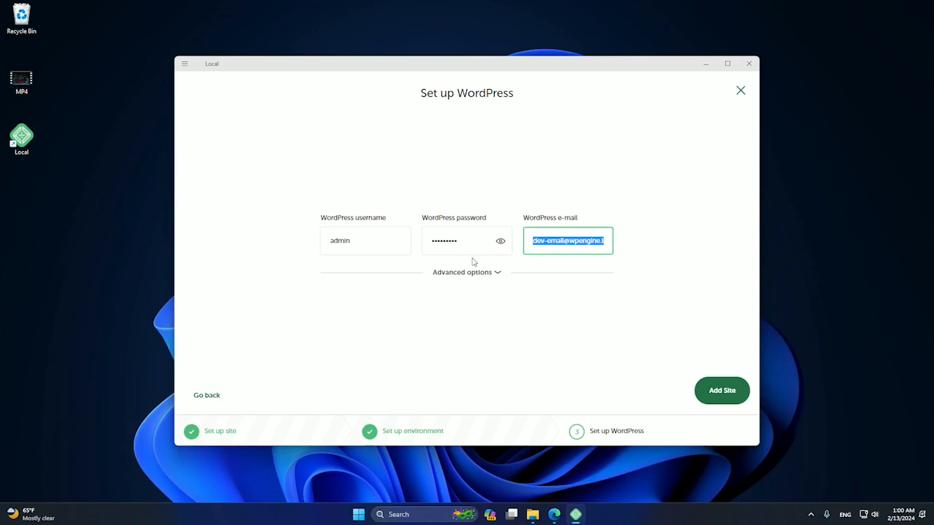
pyautogui.press('super')
pyautogui.write('note')
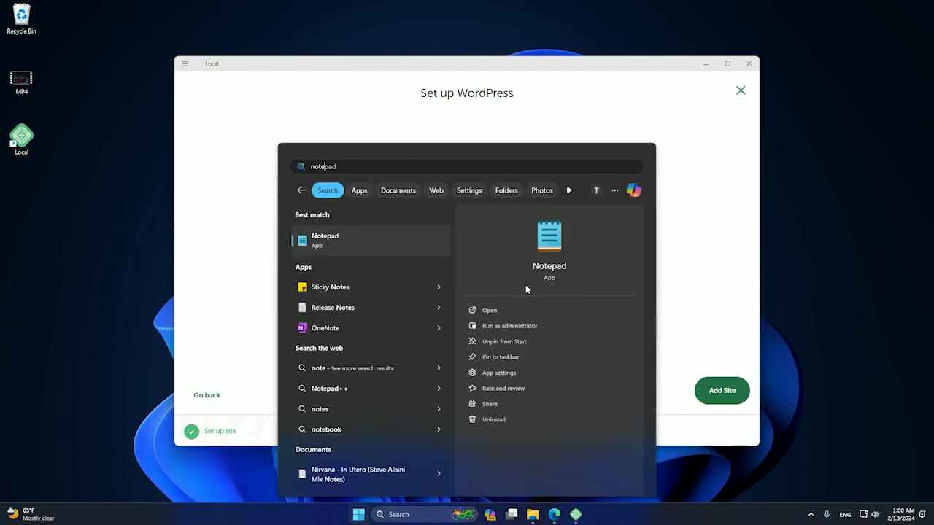
# - Launch Sticky Notes and paste the WordPress admin e-mail into a new note
pyautogui.press('Down')
pyautogui.press('Return')
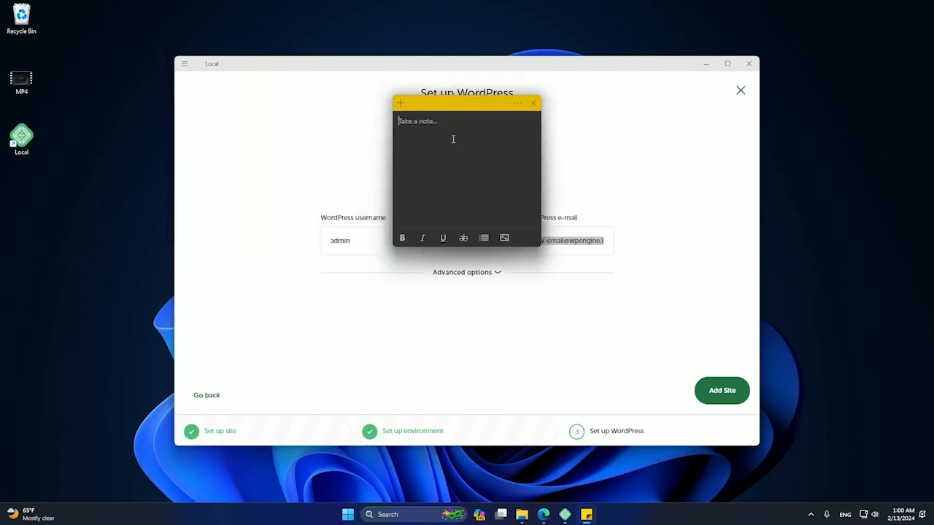
pyautogui.hotkey('ctrl', 'v')
# - Reveal the WordPress password in Local and add it as a second line in the note
pyautogui.click(357, 240)
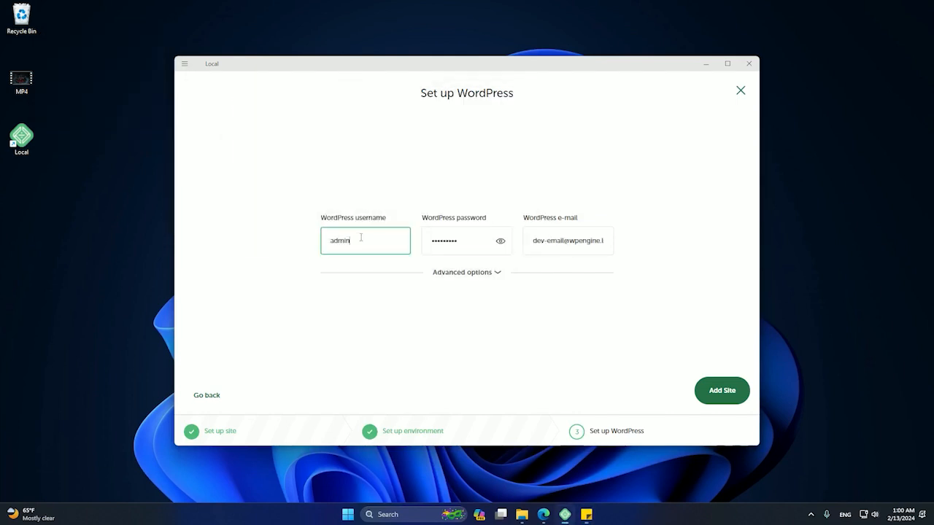
pyautogui.click(501, 241)
pyautogui.click(502, 241)
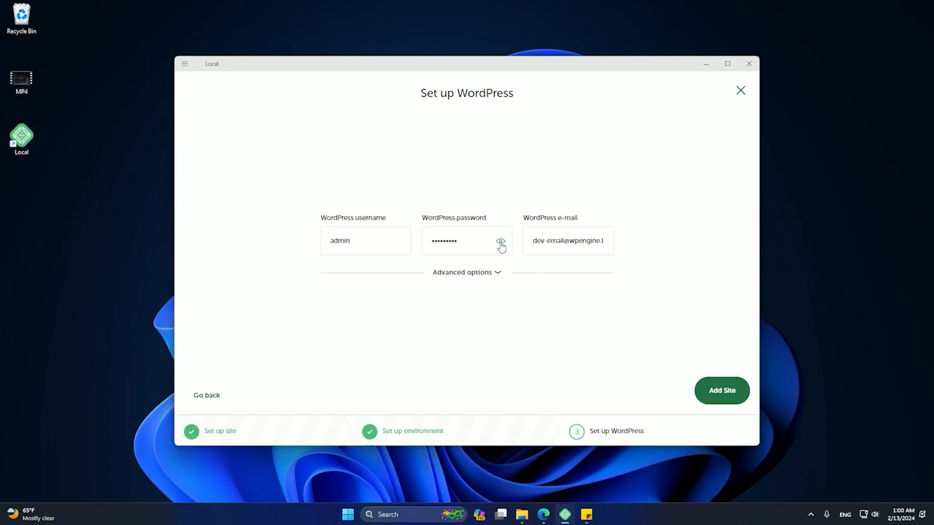
pyautogui.click(501, 241)
pyautogui.moveTo(472, 238); pyautogui.dragTo(406, 240)
pyautogui.hotkey('ctrl', 'c')
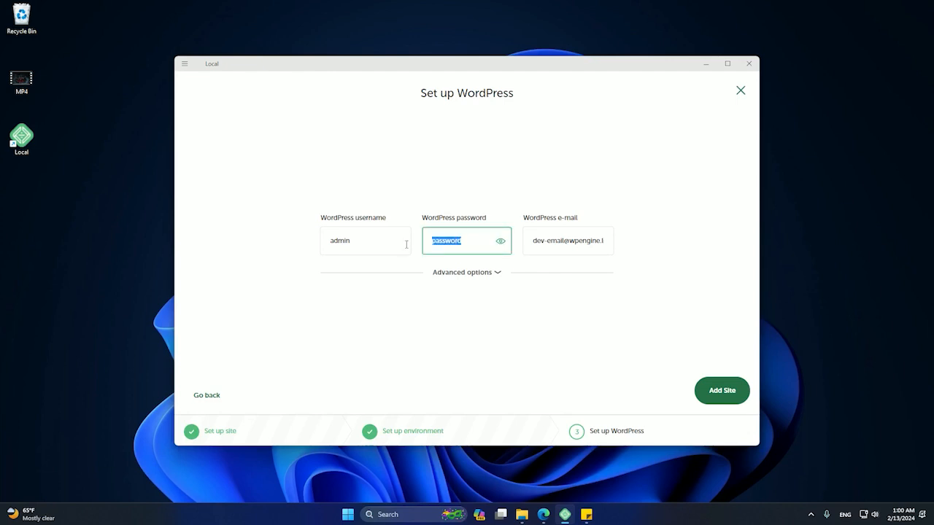
pyautogui.click(584, 512)
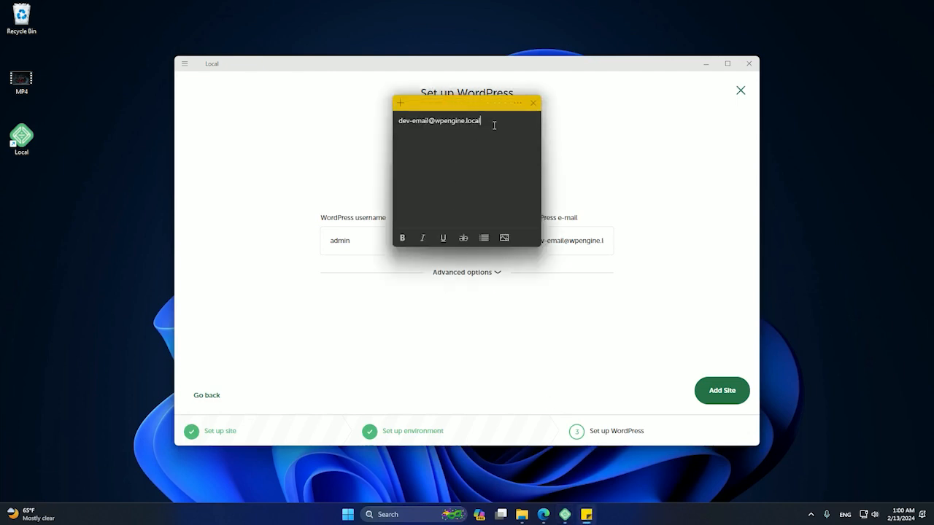
pyautogui.press('Return')
pyautogui.hotkey('ctrl', 'v')
# - Add the WordPress username as a third line in the note
pyautogui.click(378, 240)
pyautogui.hotkey('ctrl', 'a')
pyautogui.hotkey('ctrl', 'c')
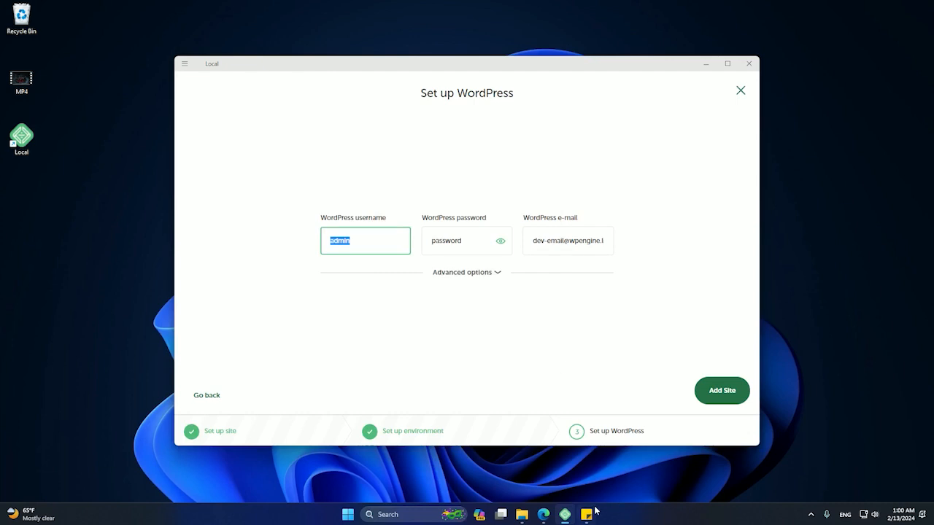
pyautogui.click(586, 514)
pyautogui.press('Return')
pyautogui.hotkey('ctrl', 'v')
pyautogui.click(720, 428)
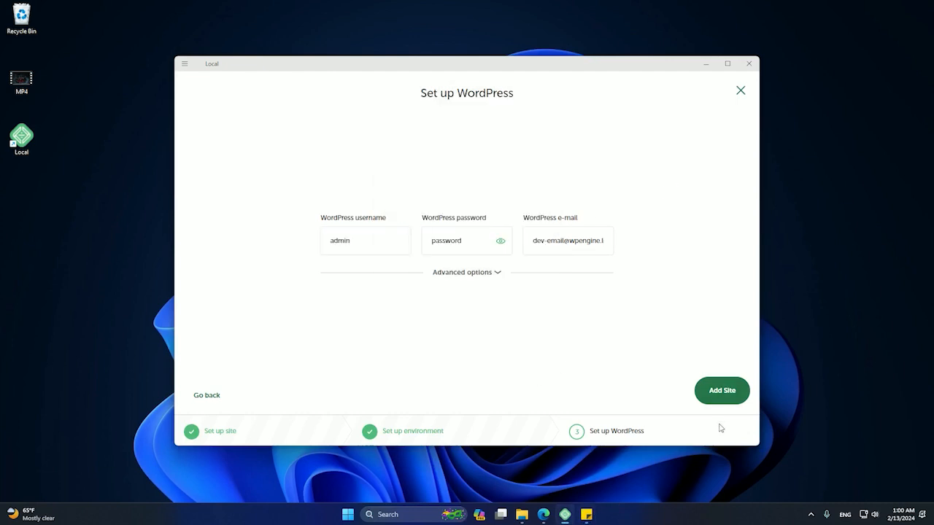
# - Add the site and allow Local, mailhog and nginx through the Windows firewall
pyautogui.click(722, 394)
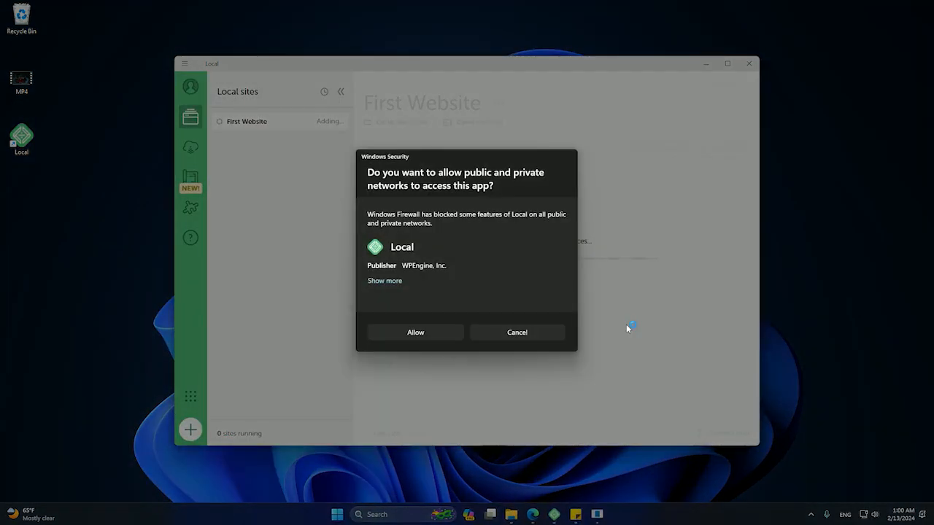
pyautogui.click(415, 333)
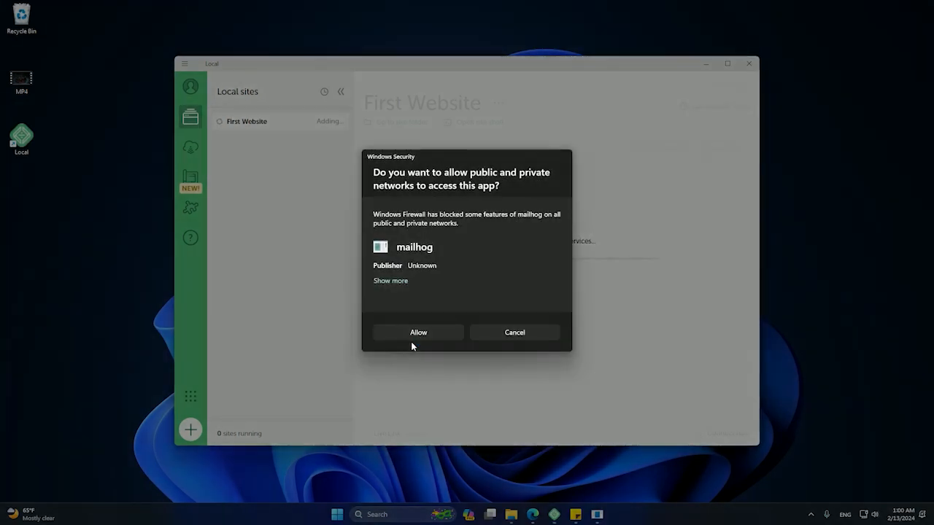
pyautogui.click(410, 333)
pyautogui.click(438, 335)
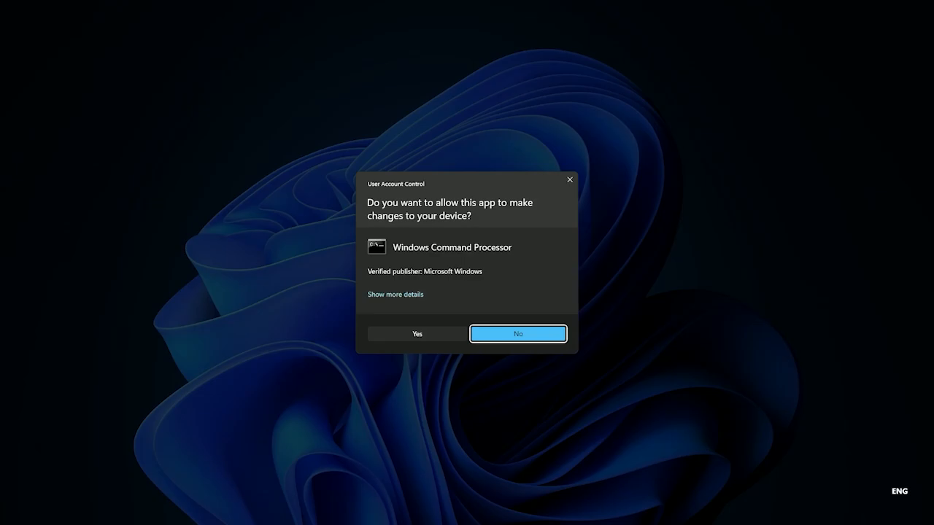
# - Approve the Windows Command Processor permission request so First Website starts
pyautogui.click(424, 332)
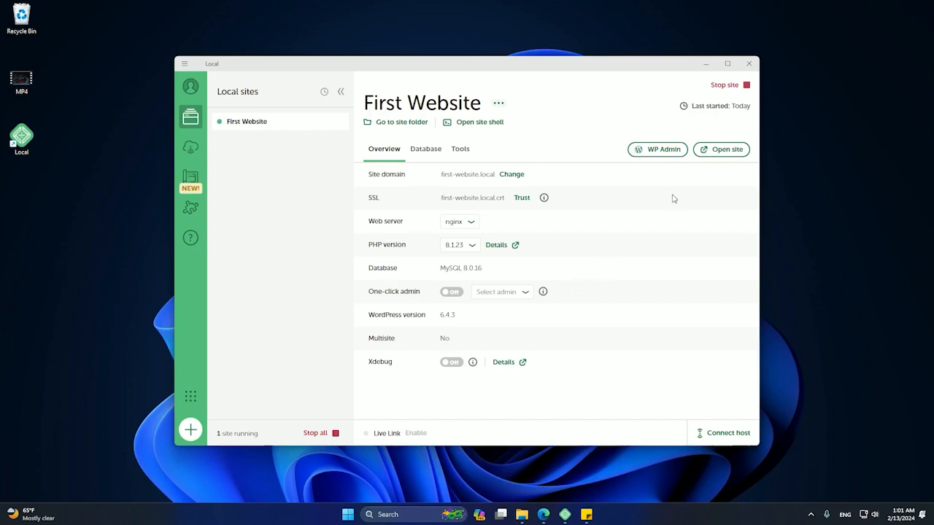
# - View First Website's front page in Edge, then go back to Local
pyautogui.click(715, 153)
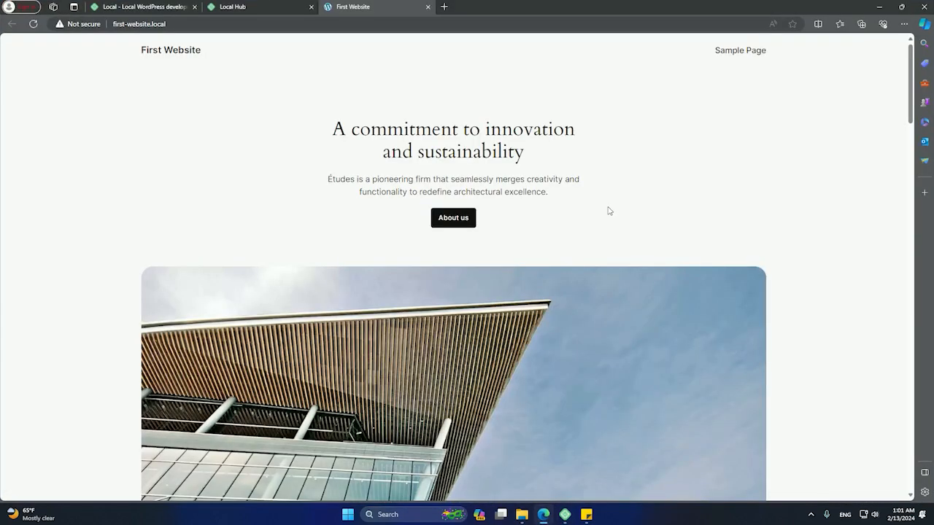
pyautogui.scroll(-5, 515, 241)
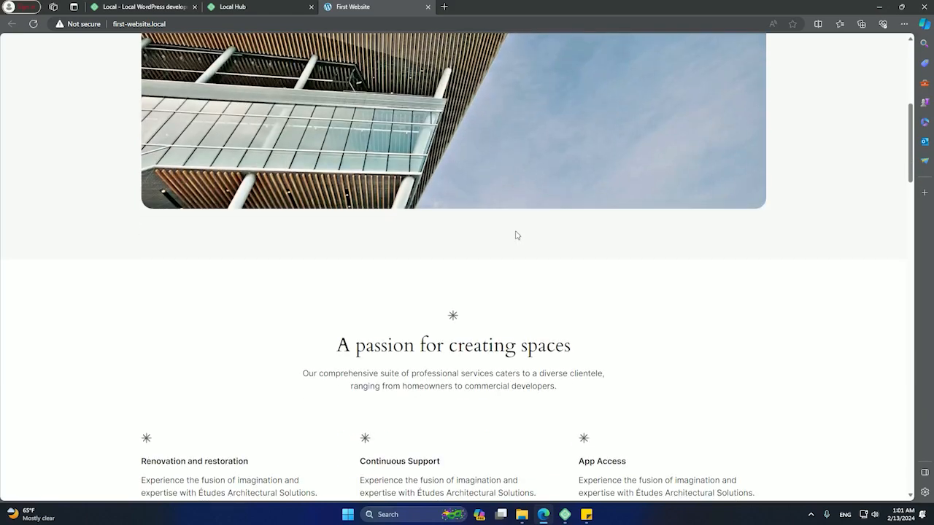
pyautogui.scroll(3, 516, 235)
pyautogui.scroll(2, 516, 235)
pyautogui.scroll(-10, 455, 216)
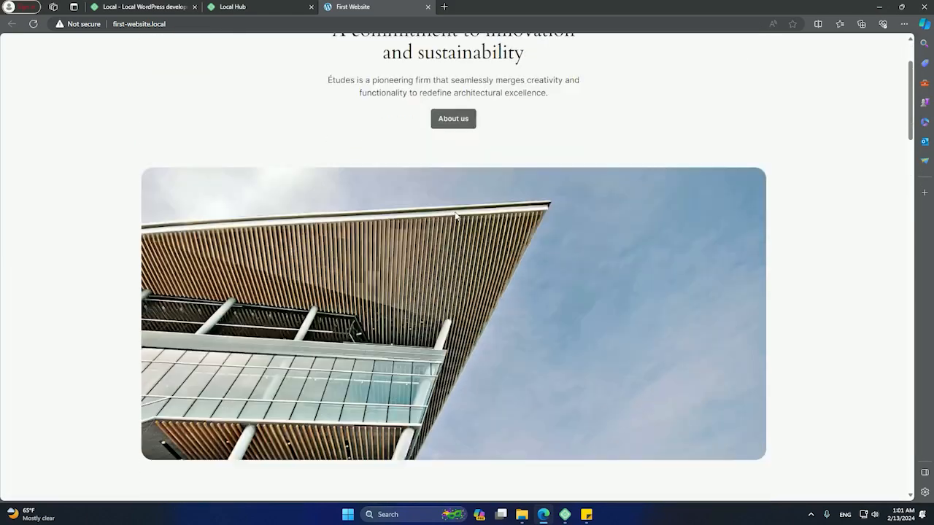
pyautogui.scroll(-11, 471, 223)
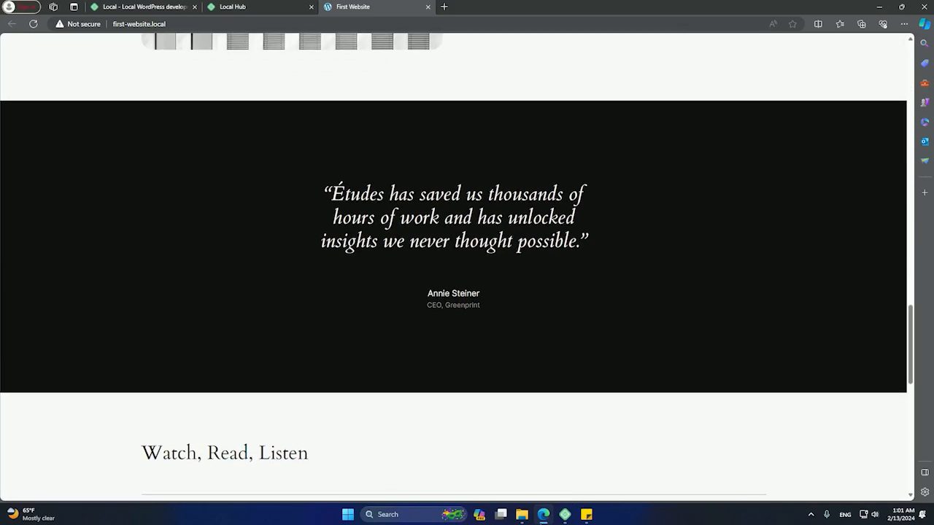
pyautogui.click(545, 515)
# - Log in to WP Admin with the site's username and password, declining to save the password
pyautogui.click(655, 150)
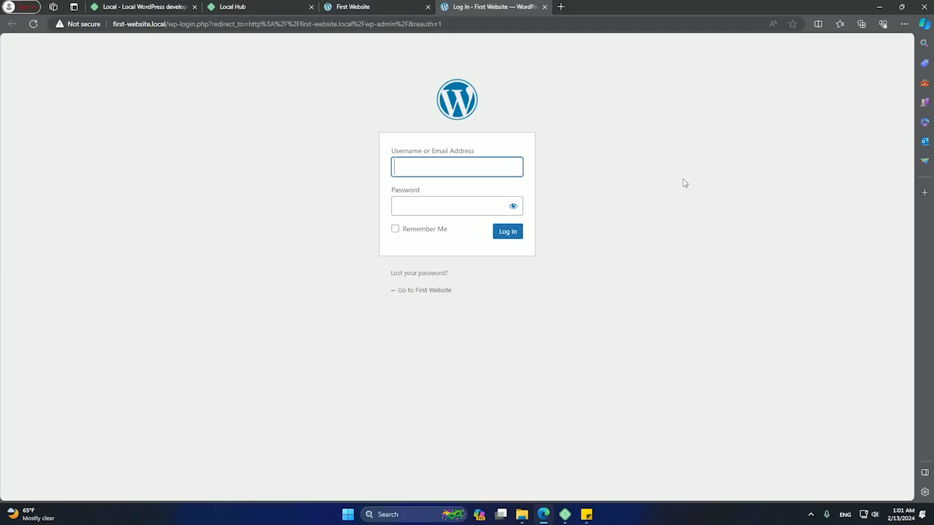
pyautogui.click(454, 160)
pyautogui.write('admin')
pyautogui.press('Tab')
pyautogui.write('password')
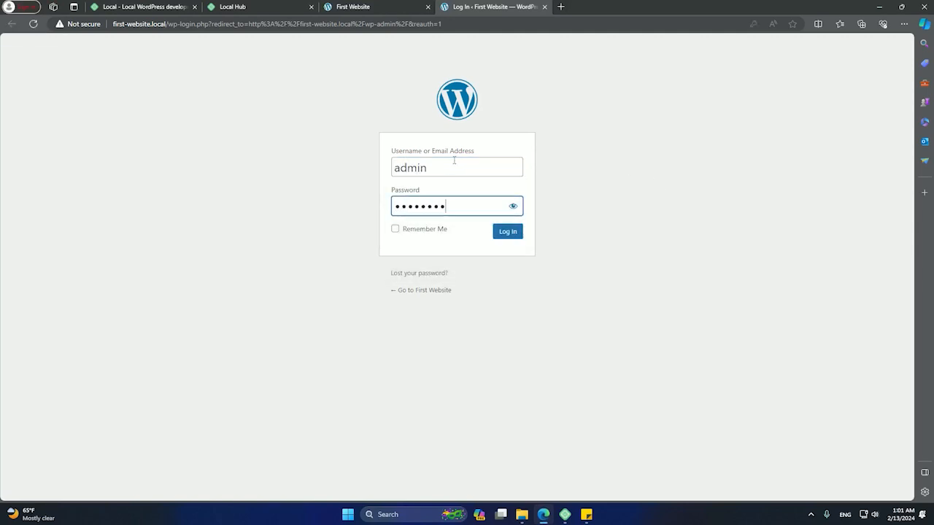
pyautogui.press('Return')
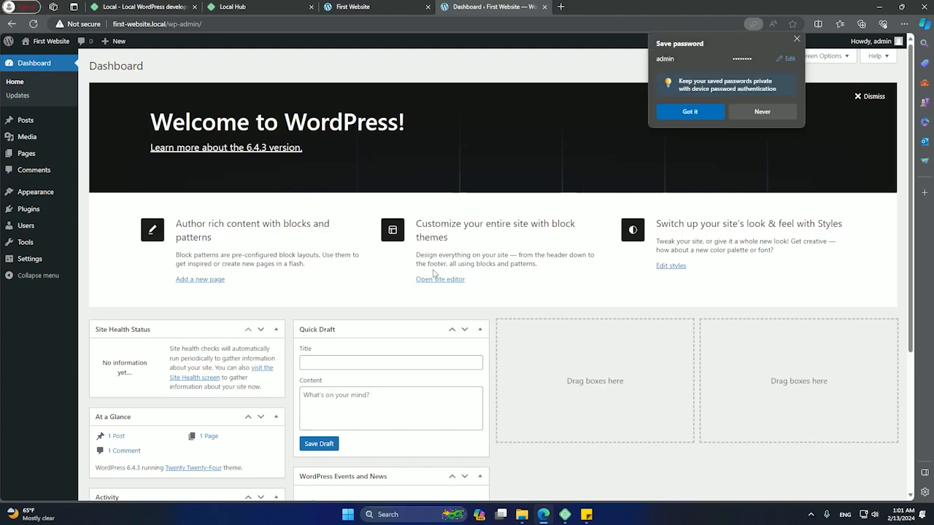
pyautogui.click(763, 111)
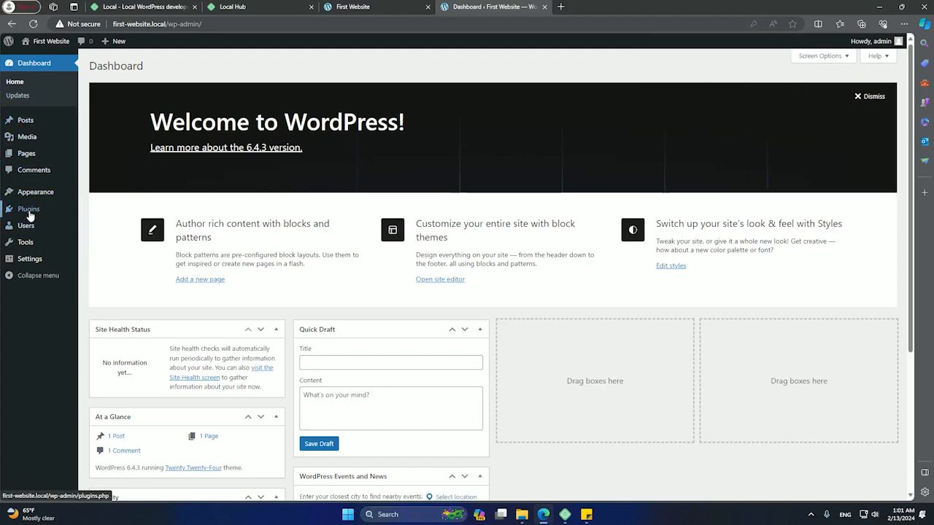
# - Check the empty Plugins list, then minimize Edge to return to Local
pyautogui.click(30, 213)
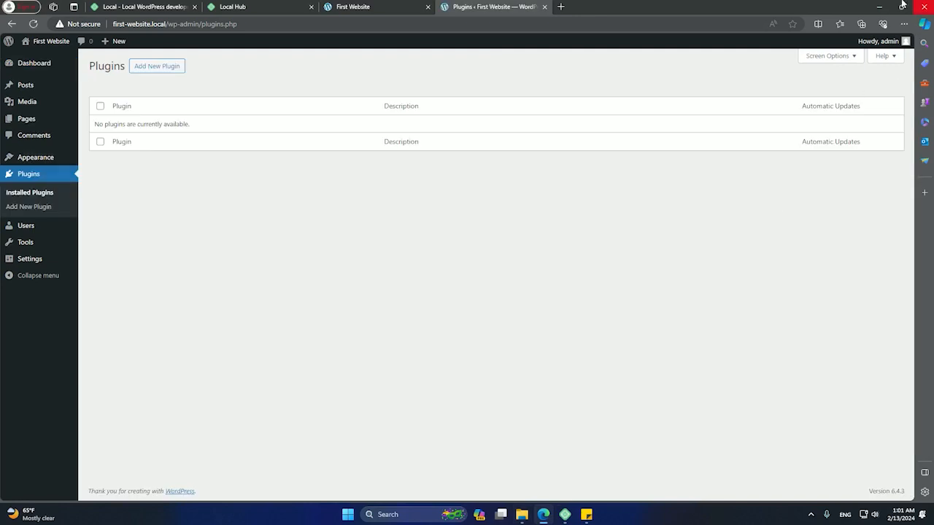
pyautogui.click(880, 6)
pyautogui.click(712, 152)
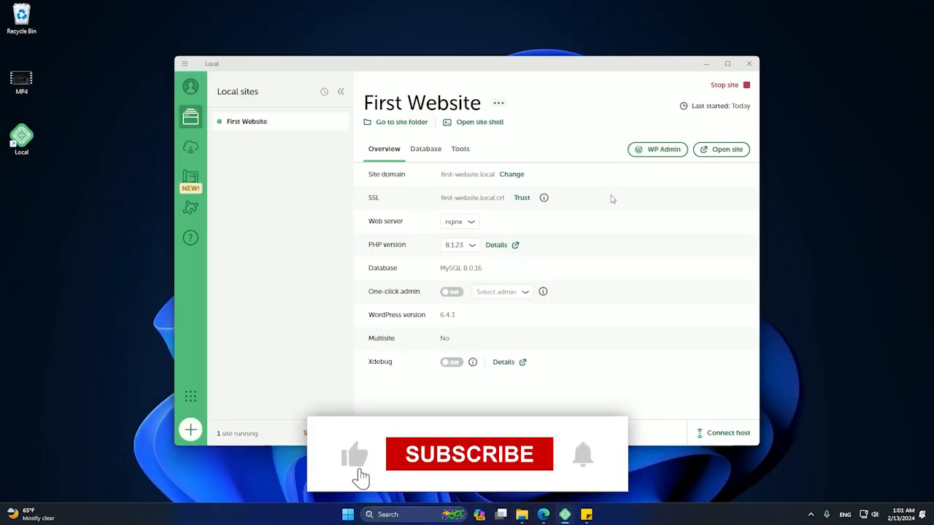